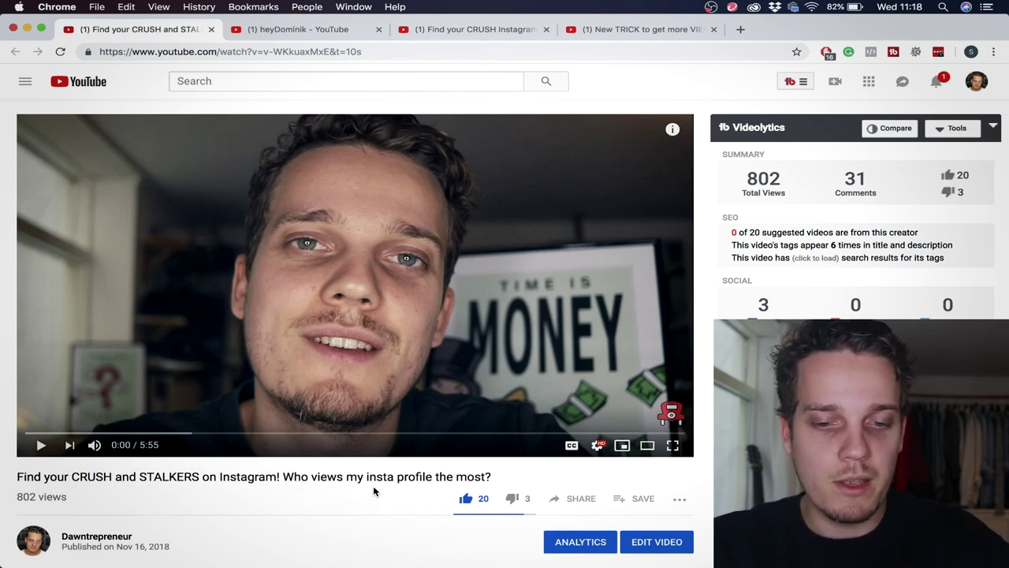
# Scroll the watch page to the Videolytics tags, such as 'find your crush', below the comments.
pyautogui.scroll(-5, 375, 490)
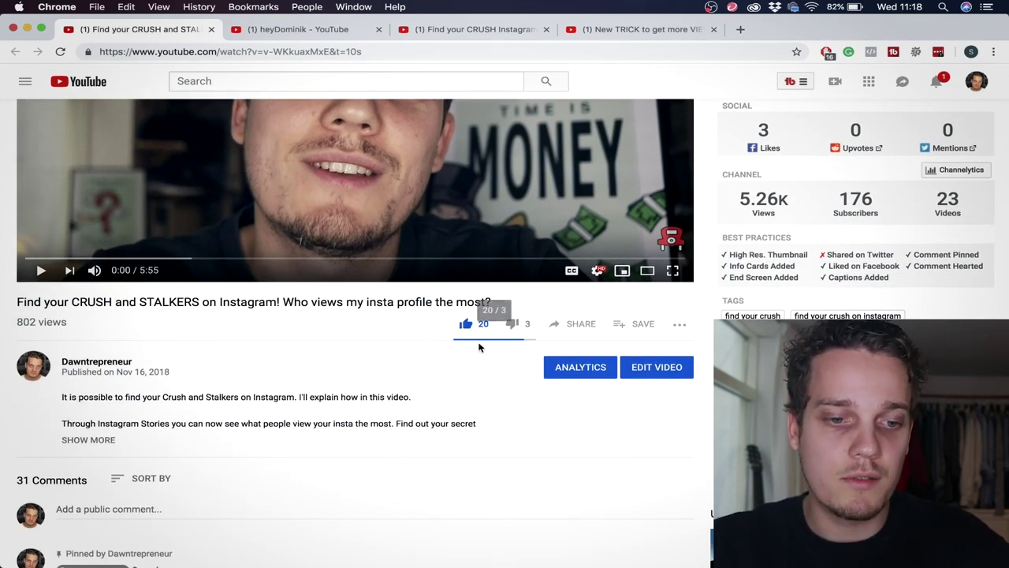
pyautogui.scroll(-2, 280, 386)
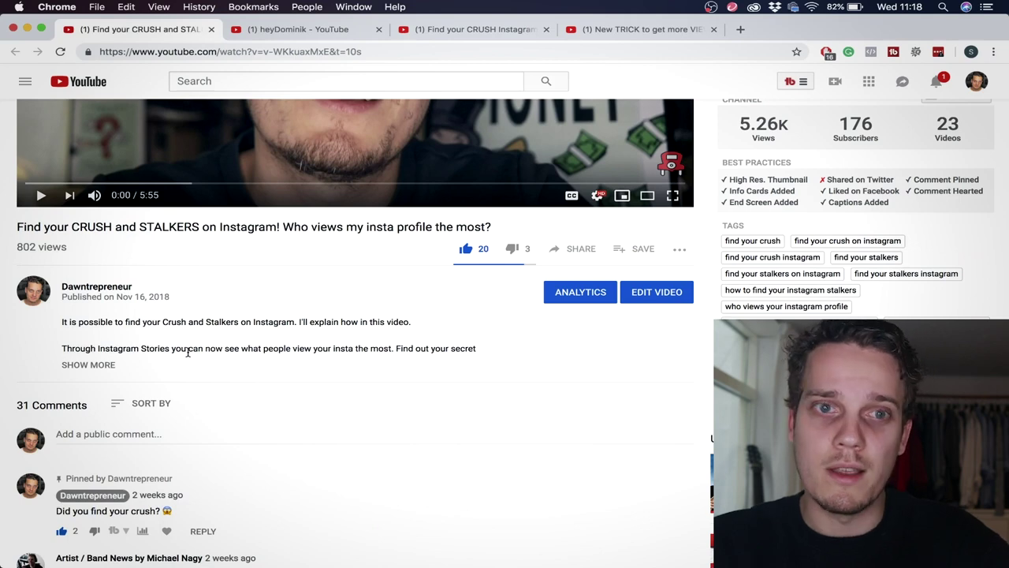
# Open the Find your CRUSH and STALKERS edit page and check tag ranks such as 10, 16 and 19.
pyautogui.click(657, 293)
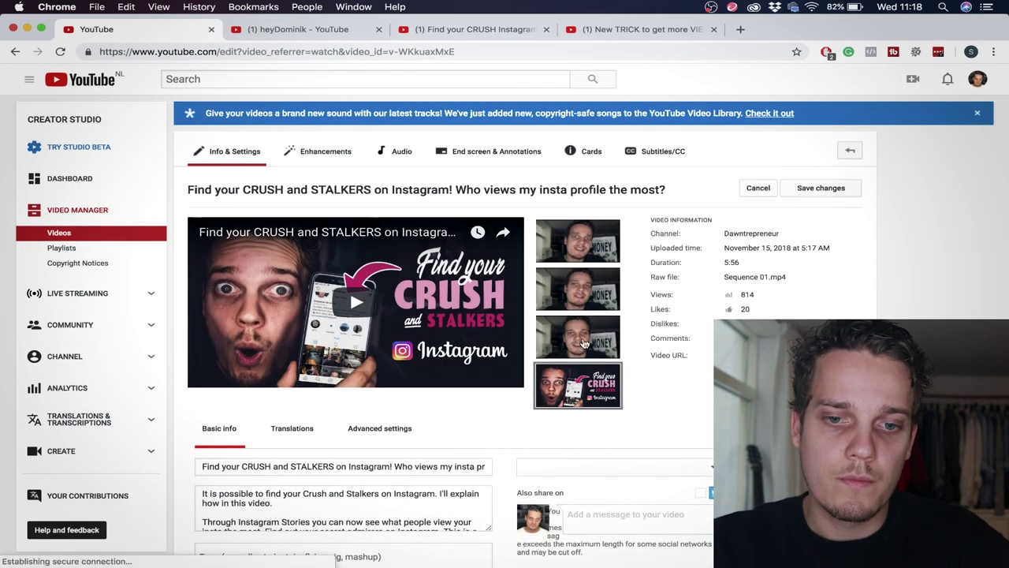
pyautogui.scroll(-5, 529, 335)
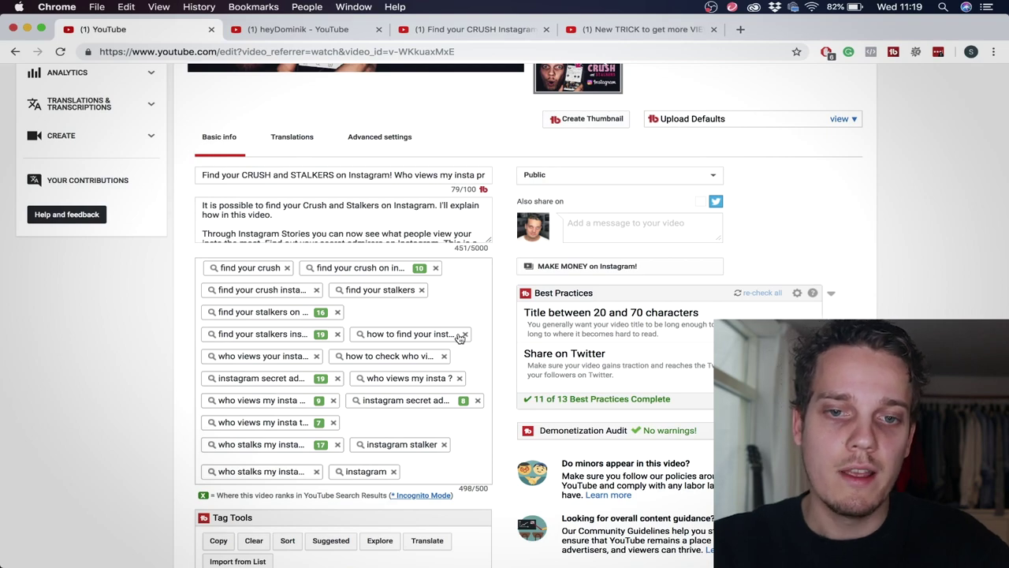
pyautogui.scroll(5, 460, 337)
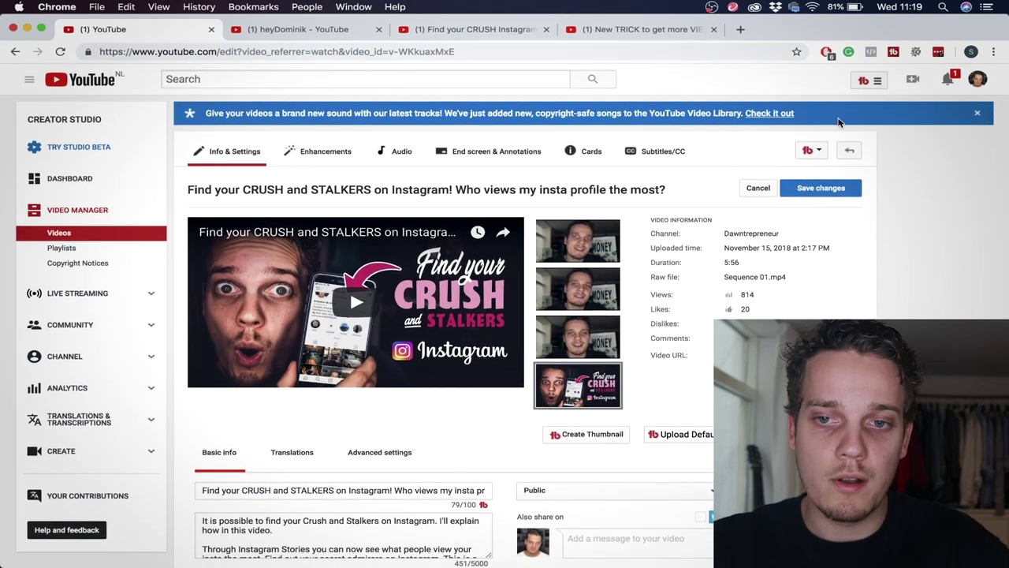
# Glance at the TubeBuddy tools menu and the tags, then switch to the heyDominik channel page.
pyautogui.click(864, 82)
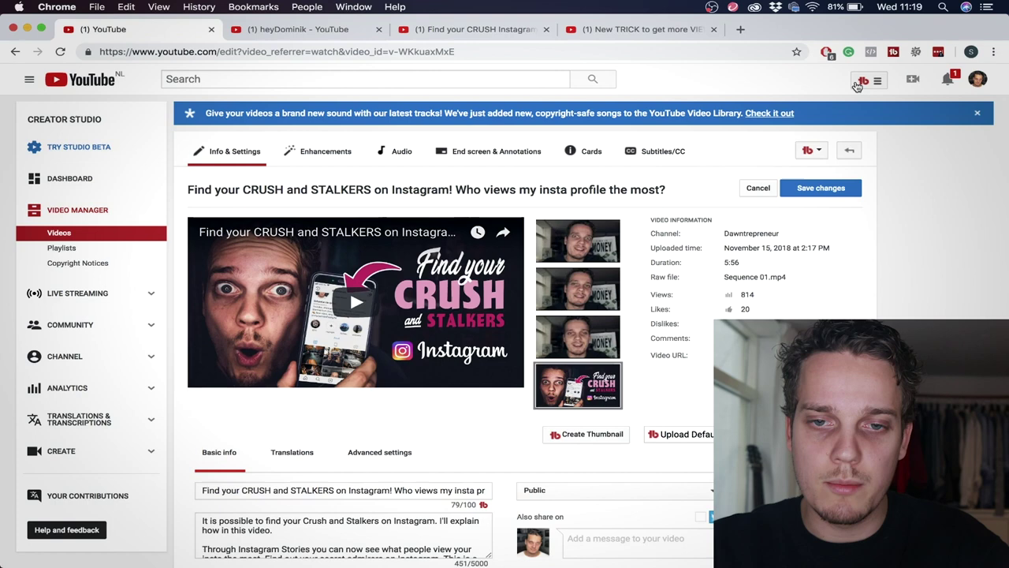
pyautogui.click(865, 82)
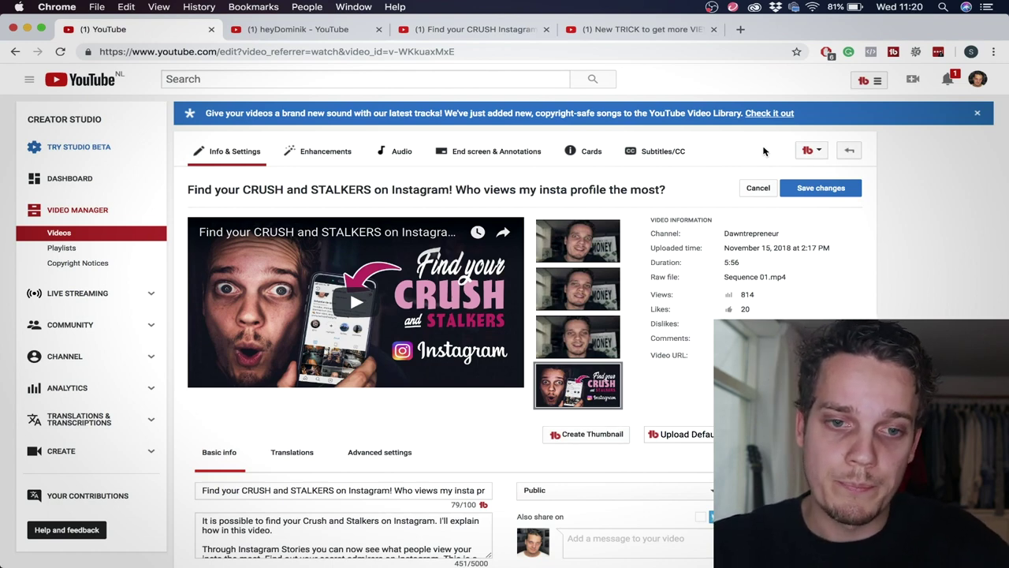
pyautogui.scroll(-5, 397, 365)
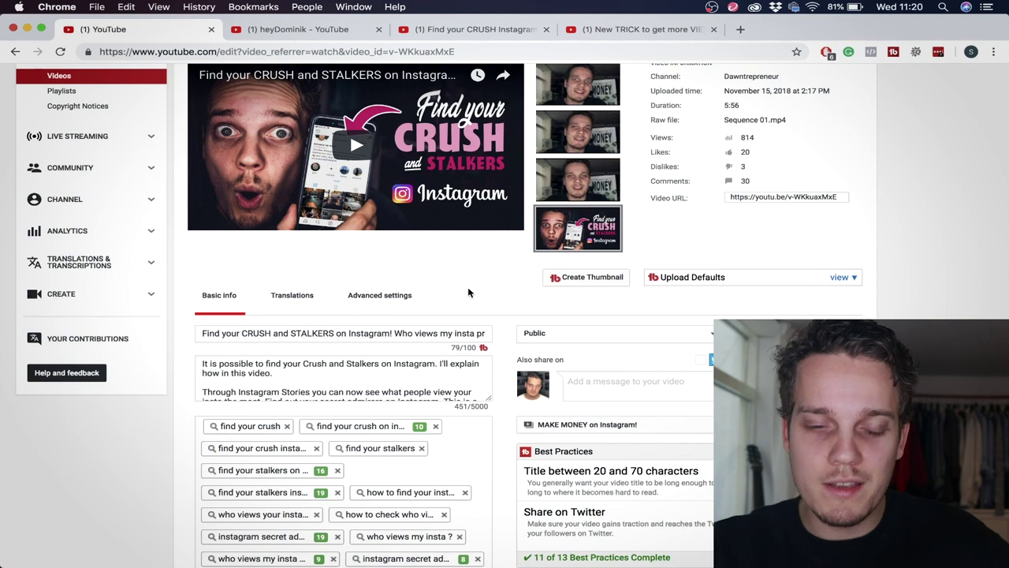
pyautogui.click(303, 32)
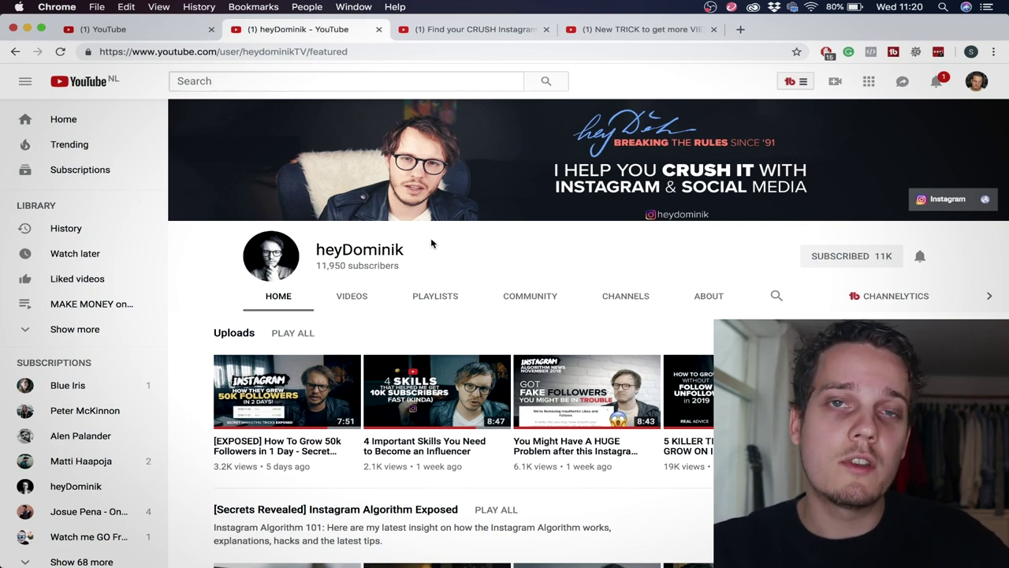
# Sort heyDominik's videos by Most popular, led by 'find your instagram STALKERS' at 133K views.
pyautogui.scroll(-3, 431, 244)
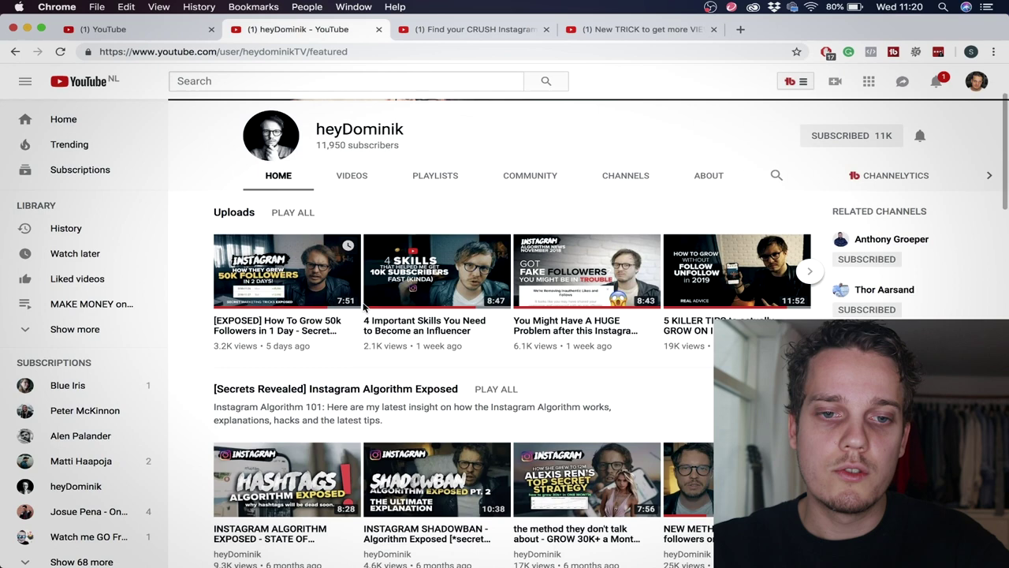
pyautogui.click(351, 176)
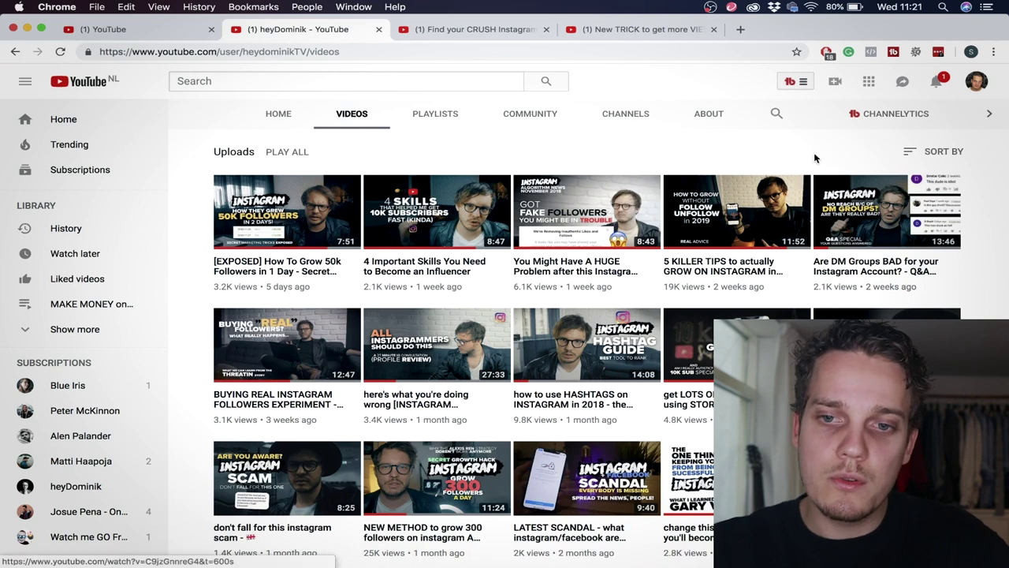
pyautogui.click(938, 156)
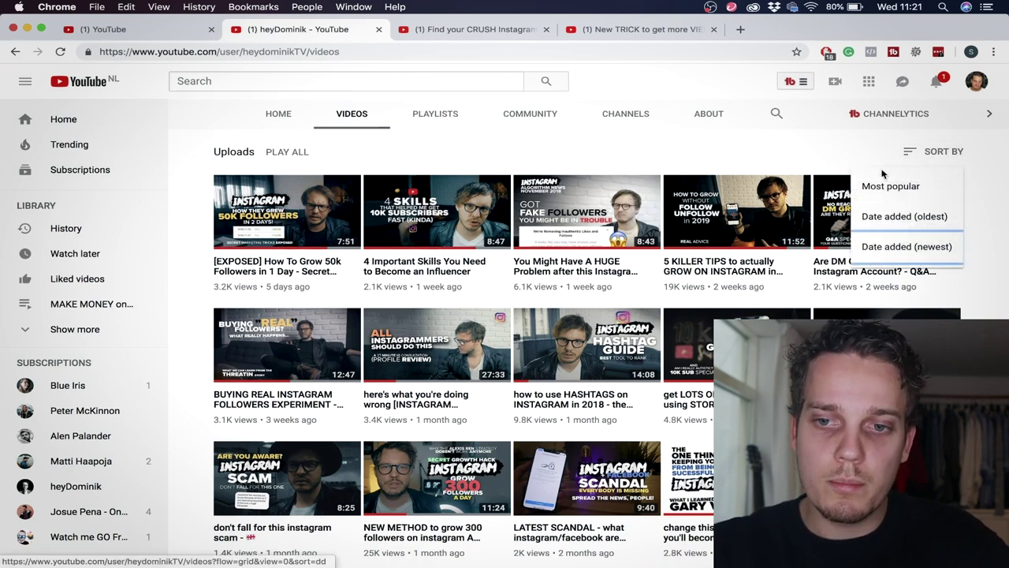
pyautogui.click(892, 189)
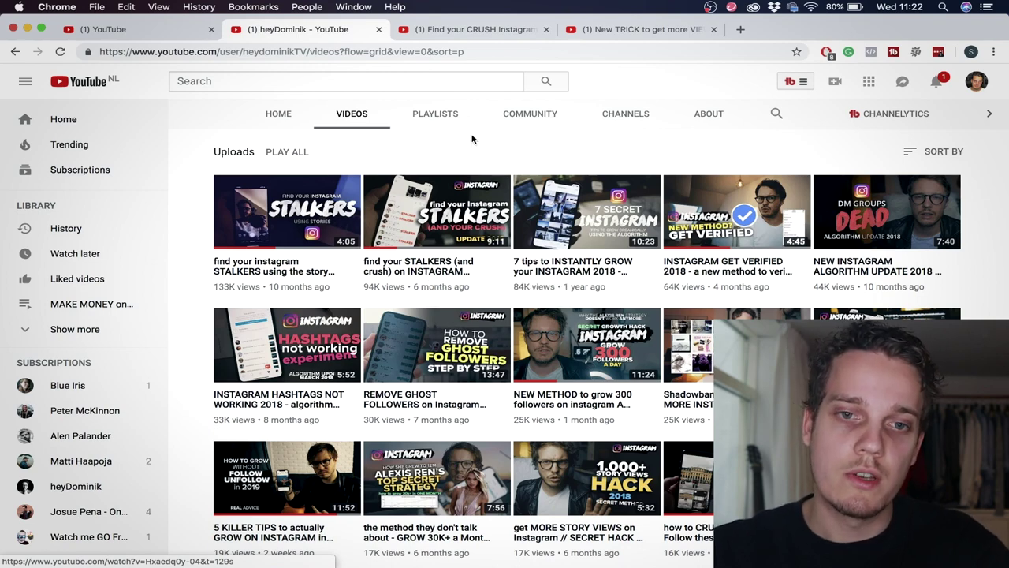
# Show the 'Find your CRUSH Instagram' search results with their Search Explorer score of 73/100.
pyautogui.click(458, 29)
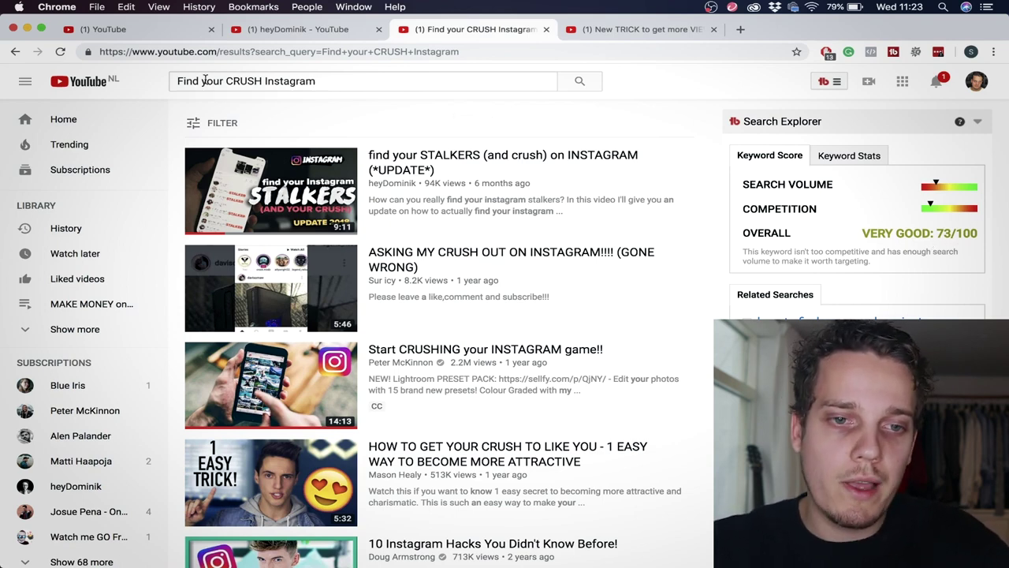
pyautogui.click(324, 81)
pyautogui.click(266, 82)
pyautogui.write('and')
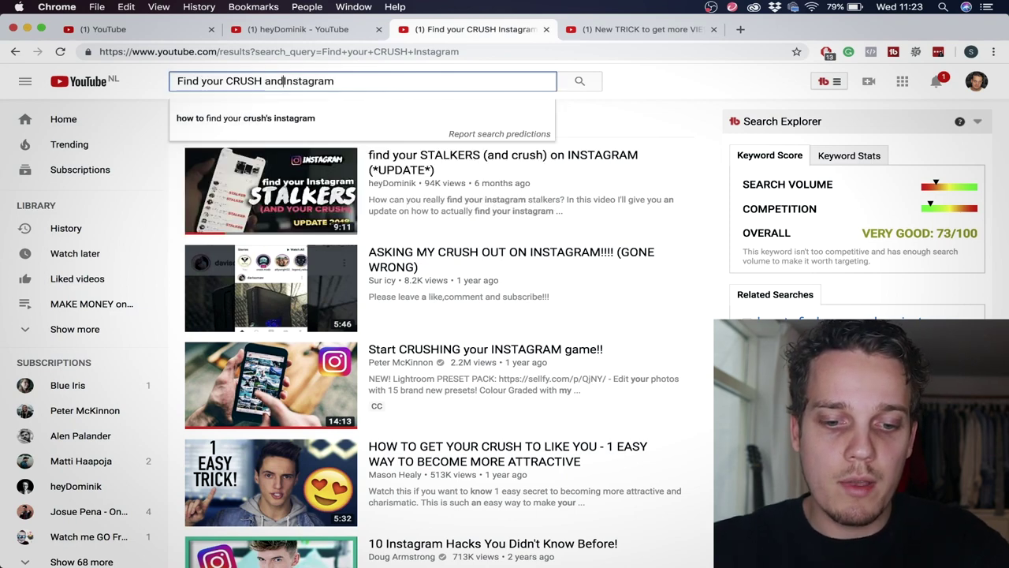
pyautogui.write(' stalkers')
pyautogui.press('Return')
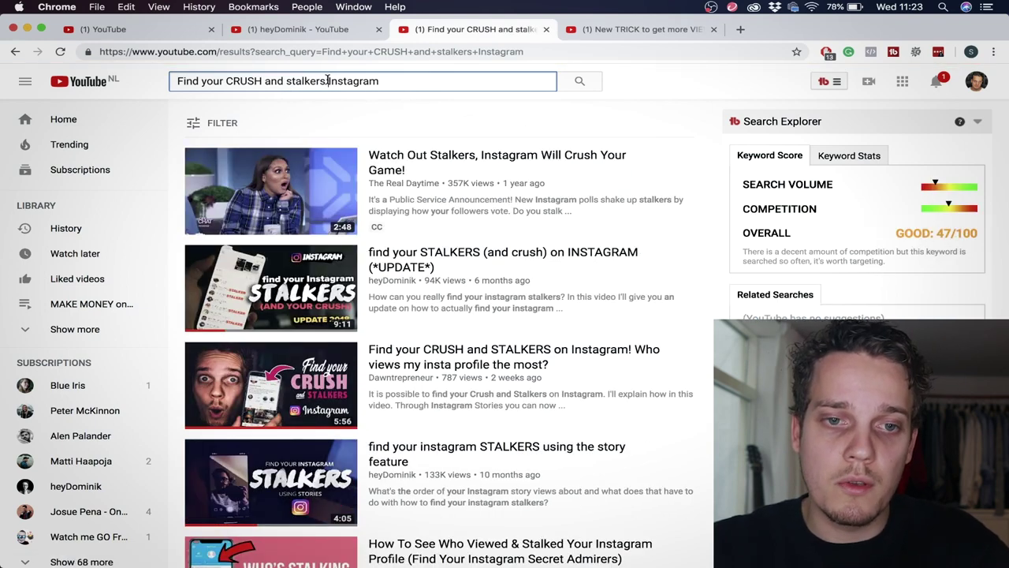
pyautogui.moveTo(327, 80); pyautogui.dragTo(265, 81)
pyautogui.press('BackSpace')
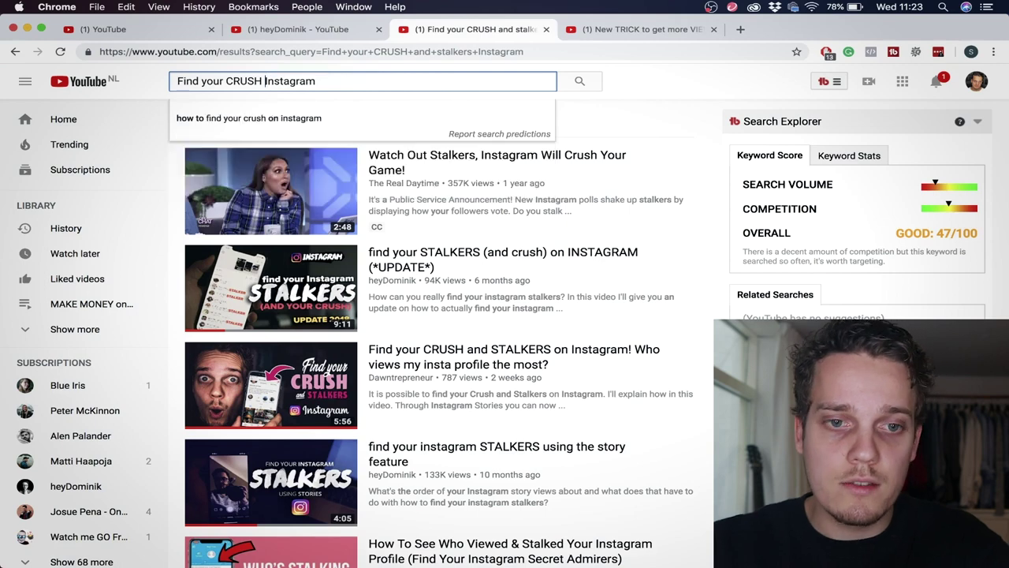
pyautogui.press('Return')
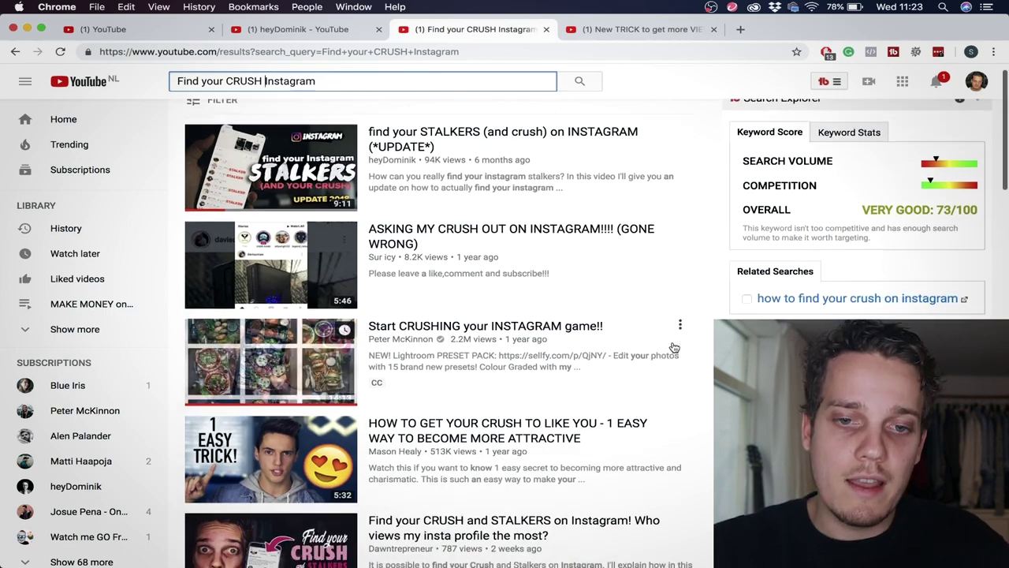
pyautogui.scroll(-3, 674, 347)
pyautogui.scroll(-5, 674, 347)
pyautogui.scroll(7, 674, 347)
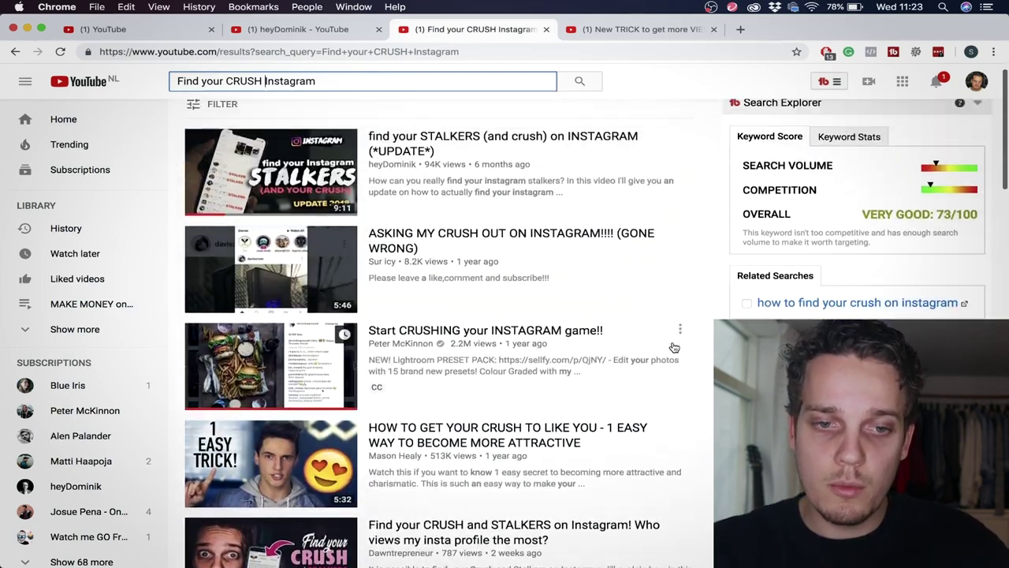
pyautogui.scroll(-3, 674, 347)
pyautogui.scroll(3, 675, 346)
pyautogui.scroll(-1, 674, 346)
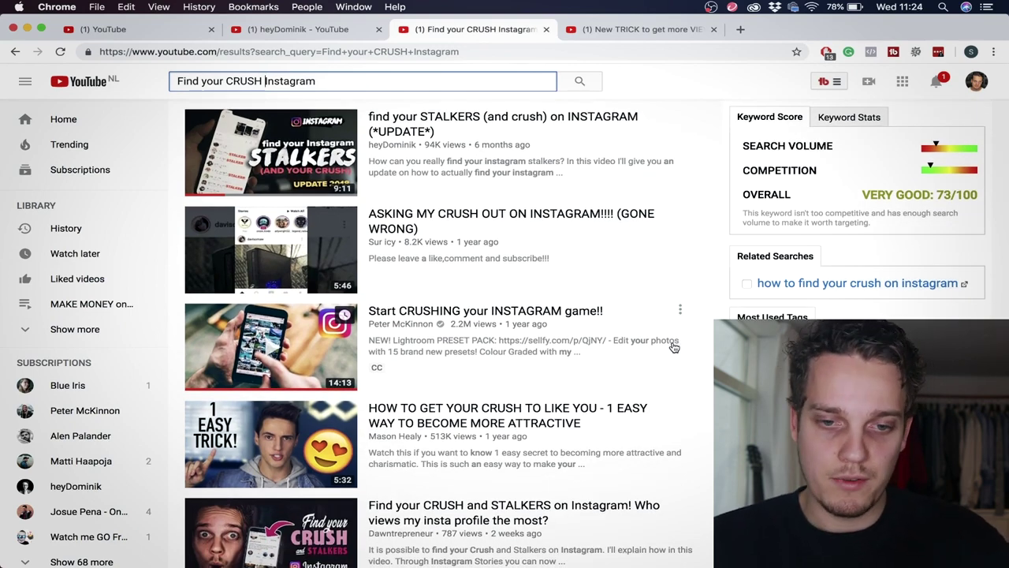
pyautogui.scroll(-5, 674, 347)
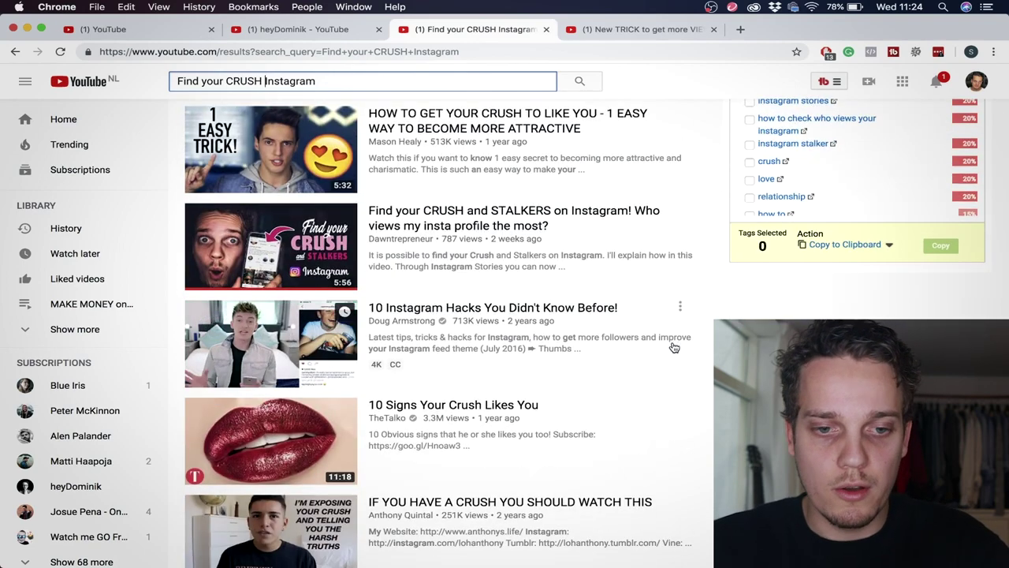
pyautogui.scroll(-2, 674, 347)
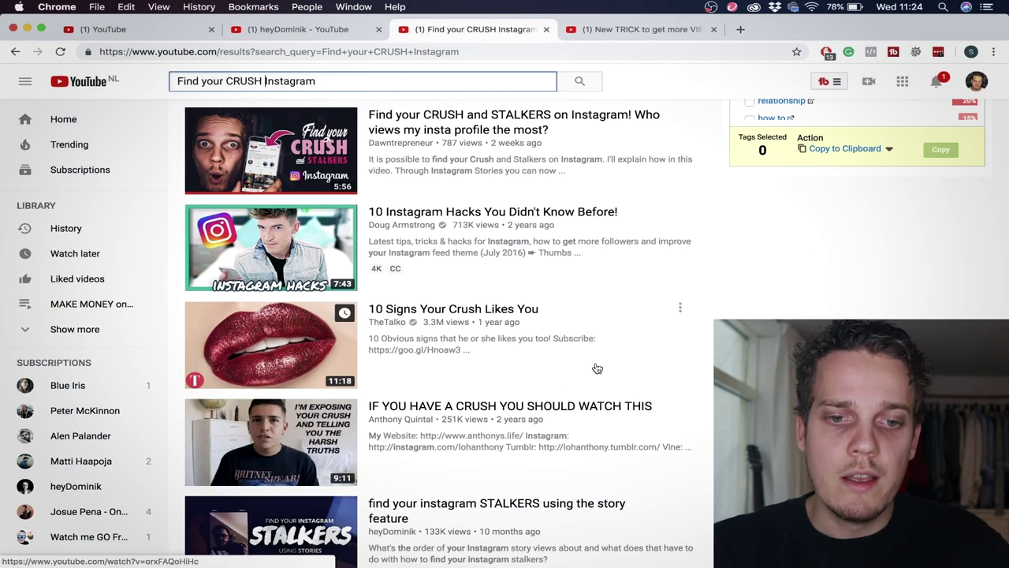
pyautogui.scroll(2, 628, 349)
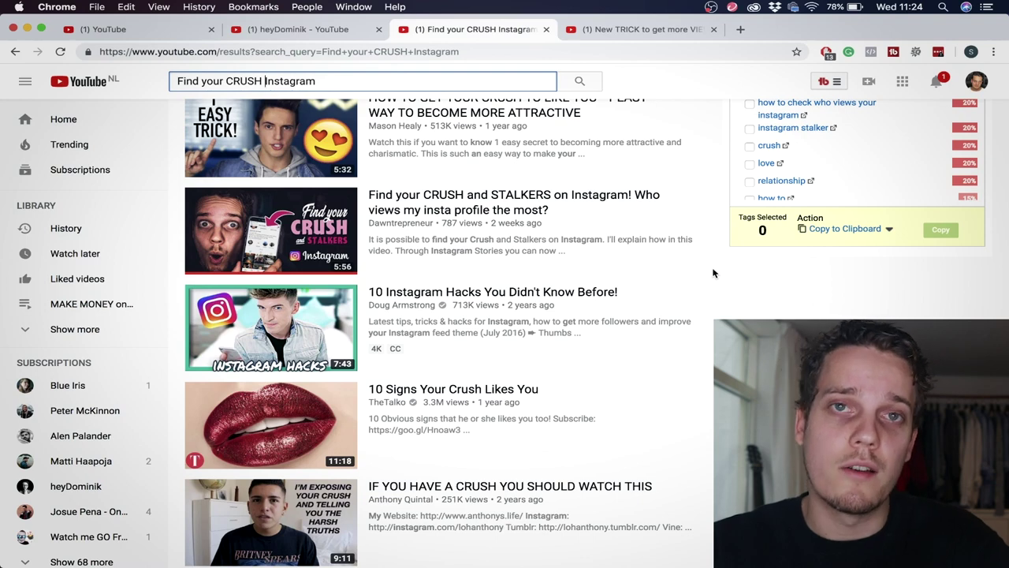
pyautogui.scroll(1, 713, 267)
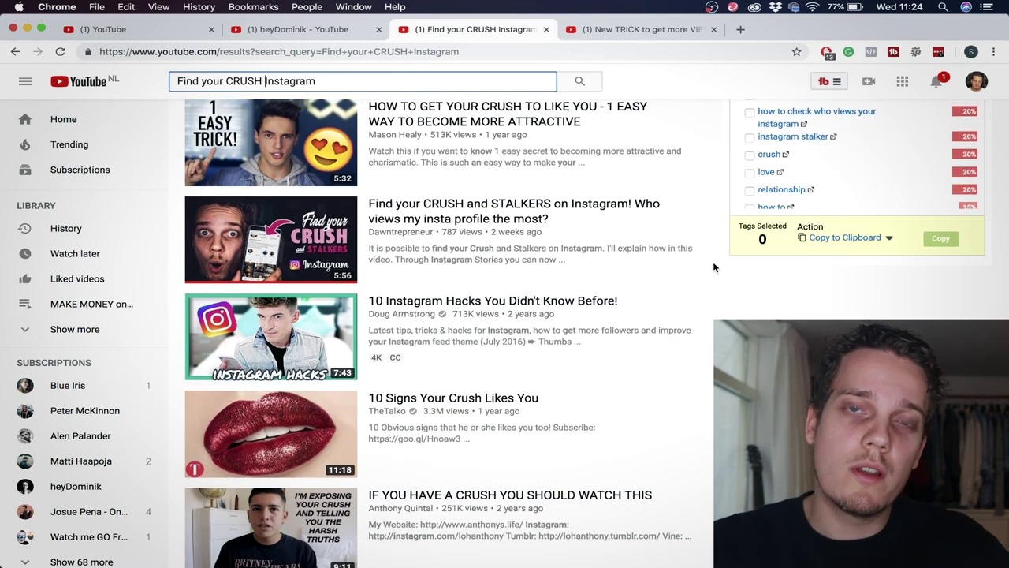